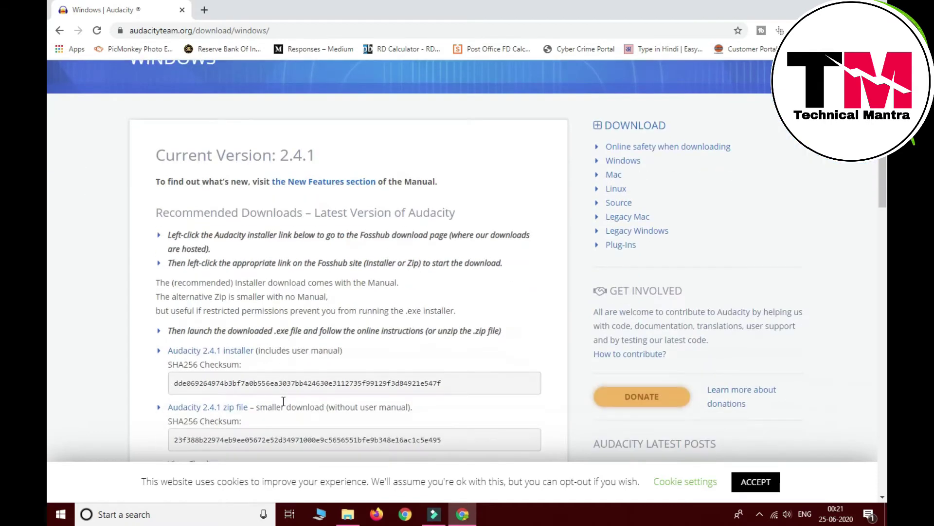
Step: Download the Audacity 2.4.1 Windows installer from its FossHub download page
{"action": "scroll", "coordinate": [214, 302], "scroll_direction": "down", "scroll_amount": 2}
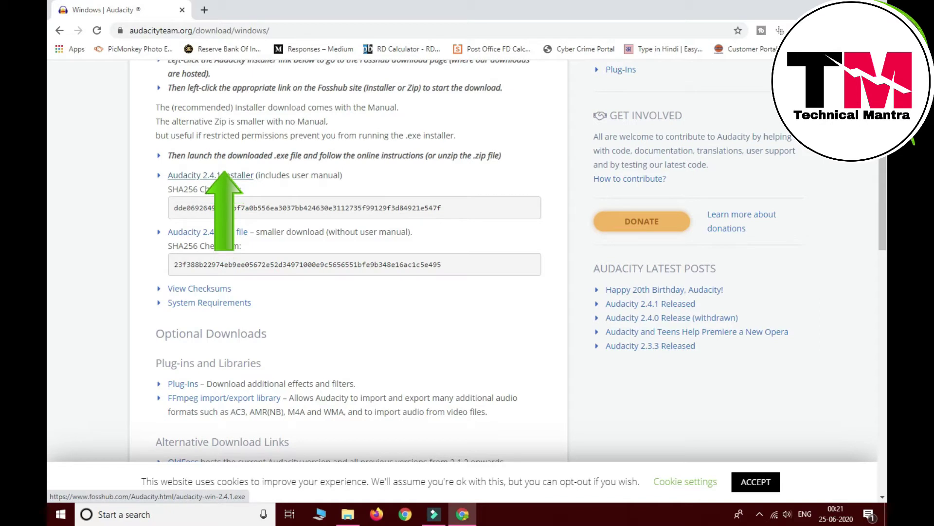
{"action": "left_click", "coordinate": [224, 181]}
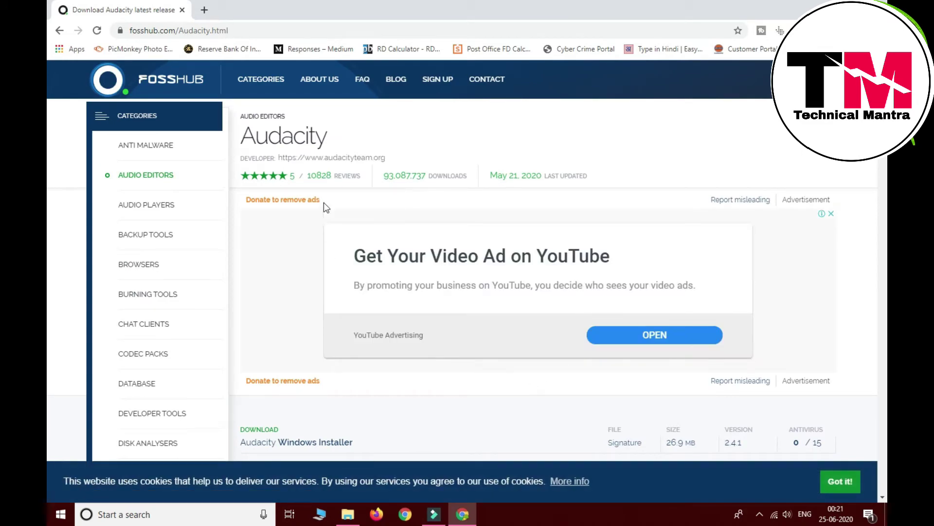
{"action": "scroll", "coordinate": [435, 374], "scroll_direction": "down", "scroll_amount": 3}
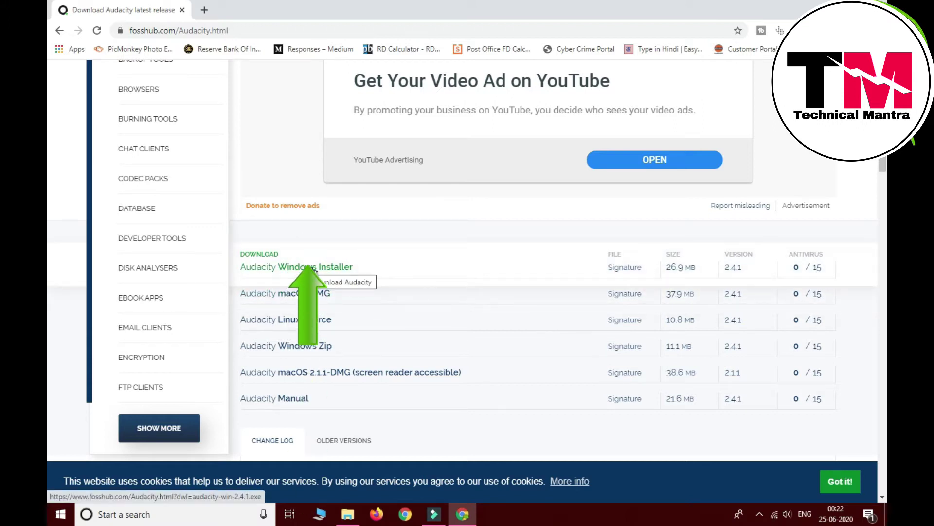
{"action": "left_click", "coordinate": [314, 269]}
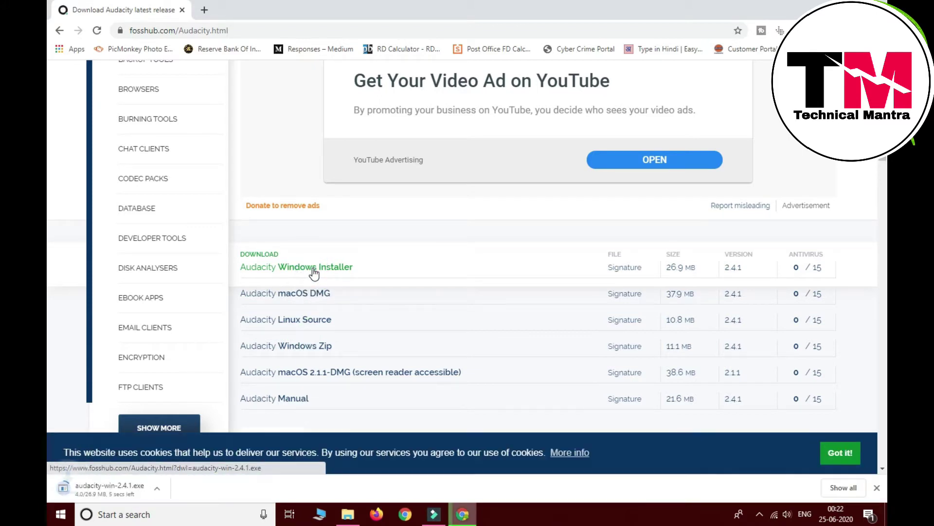
Step: Show the downloaded audacity-win-2.4.1 installer in its folder and start the setup in English
{"action": "left_click", "coordinate": [168, 488]}
{"action": "left_click", "coordinate": [220, 456]}
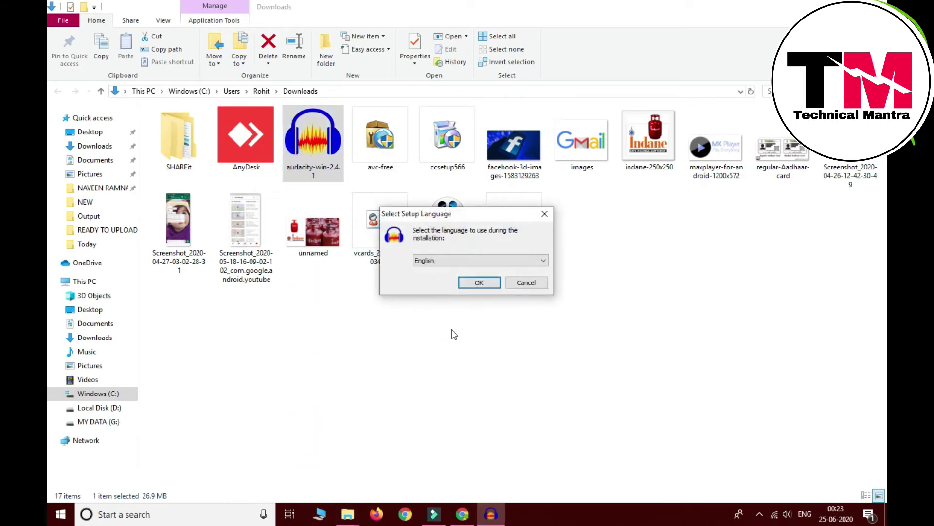
{"action": "left_click", "coordinate": [477, 283]}
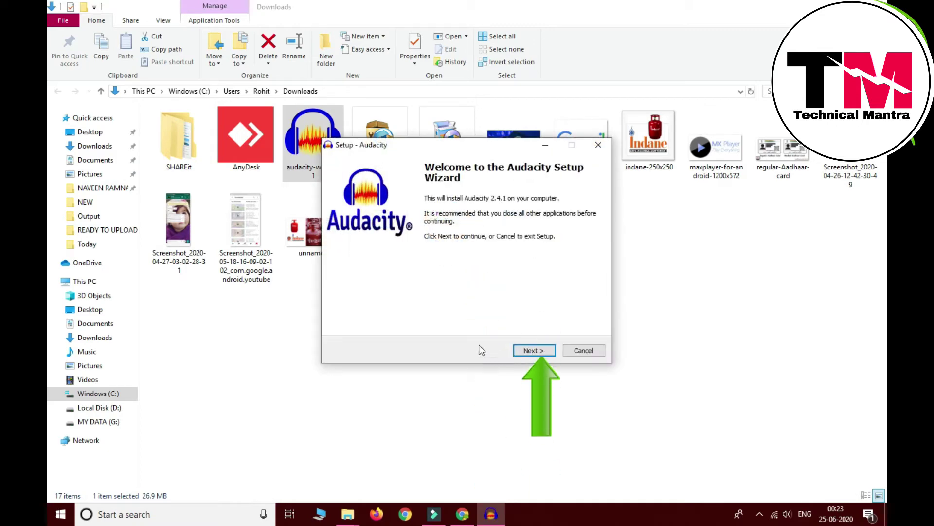
Step: Install Audacity into C:\Program Files (x86)\Audacity with a desktop shortcut and without resetting preferences
{"action": "left_click", "coordinate": [539, 350]}
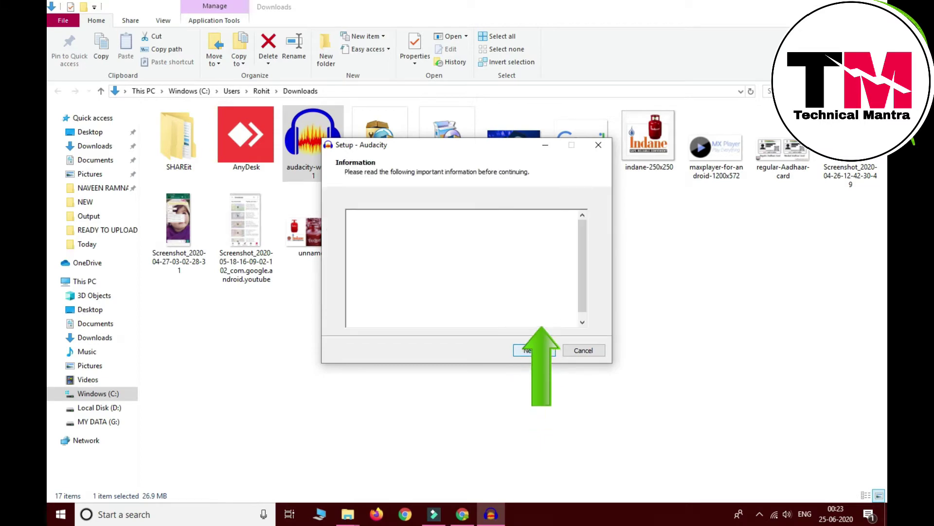
{"action": "left_click", "coordinate": [539, 350]}
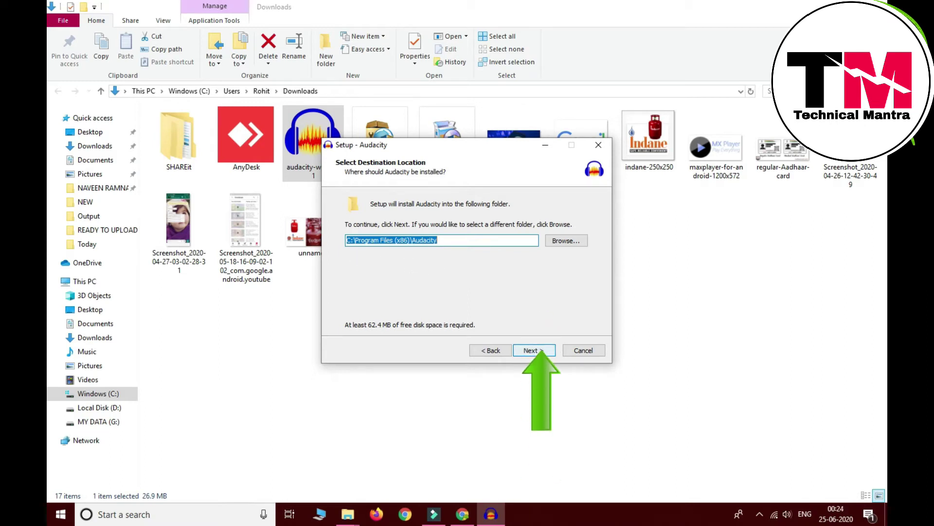
{"action": "left_click", "coordinate": [534, 350]}
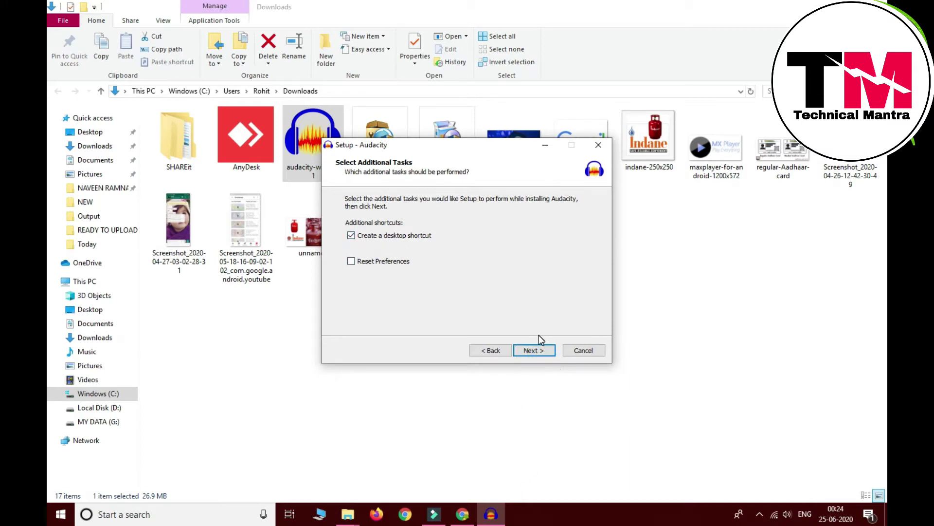
{"action": "left_click", "coordinate": [546, 354]}
{"action": "left_click", "coordinate": [546, 354]}
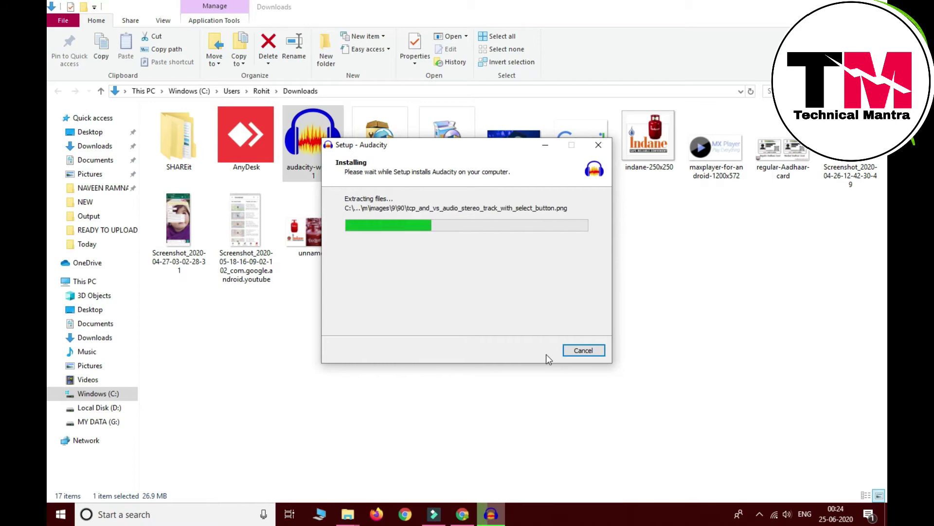
Step: Return to the Audacity setup, continue past the final information page and finish the installation
{"action": "key", "text": "alt+Tab"}
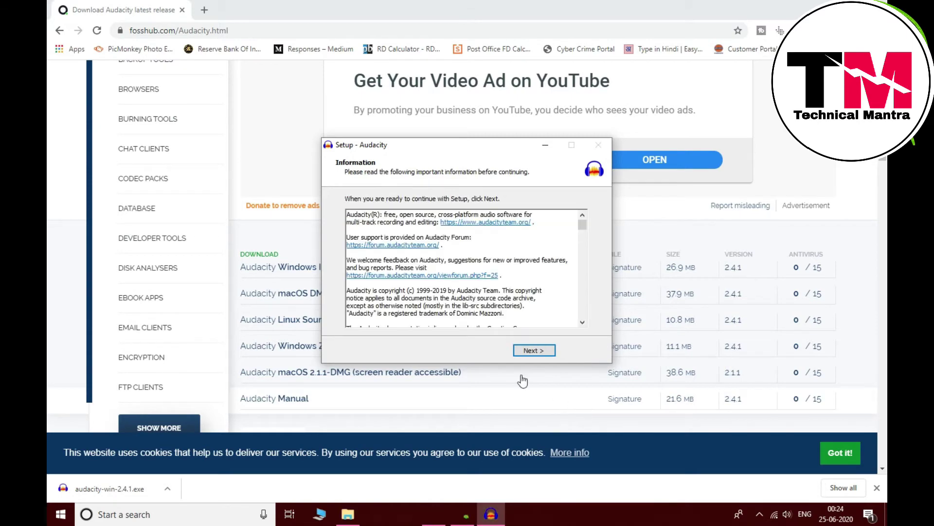
{"action": "left_click", "coordinate": [539, 353]}
{"action": "left_click", "coordinate": [534, 350]}
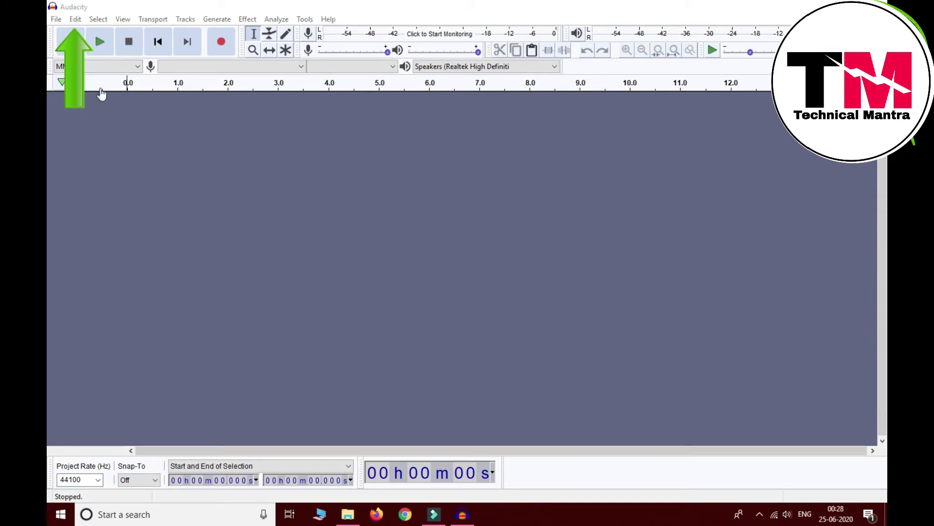
{"action": "left_click", "coordinate": [56, 20]}
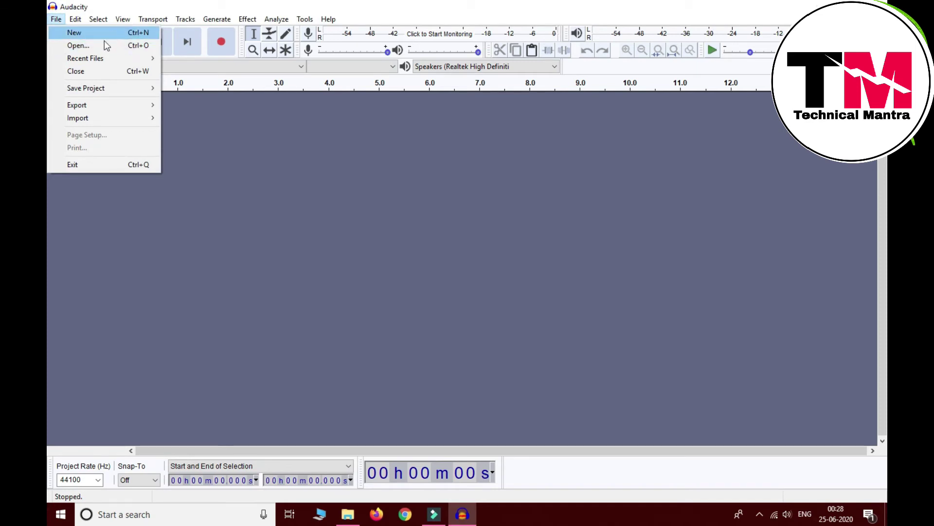
{"action": "mouse_move", "coordinate": [129, 57]}
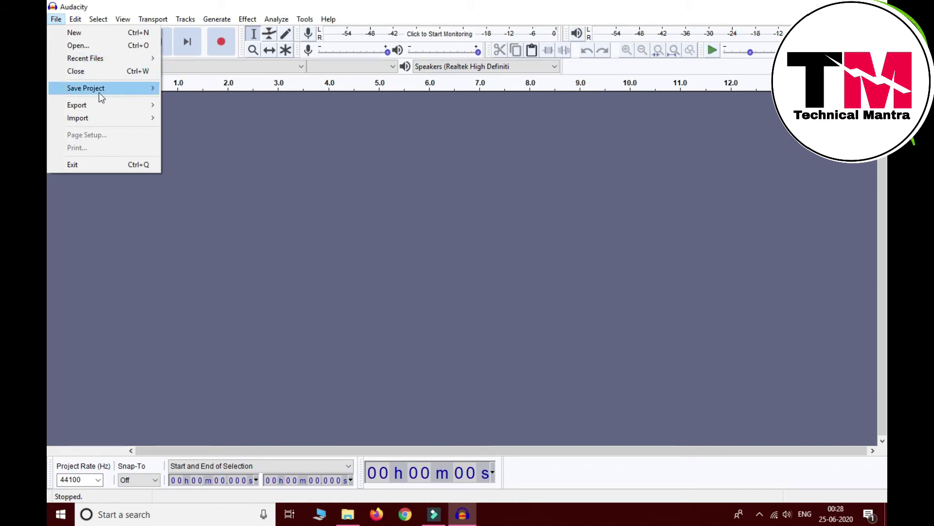
{"action": "mouse_move", "coordinate": [91, 96]}
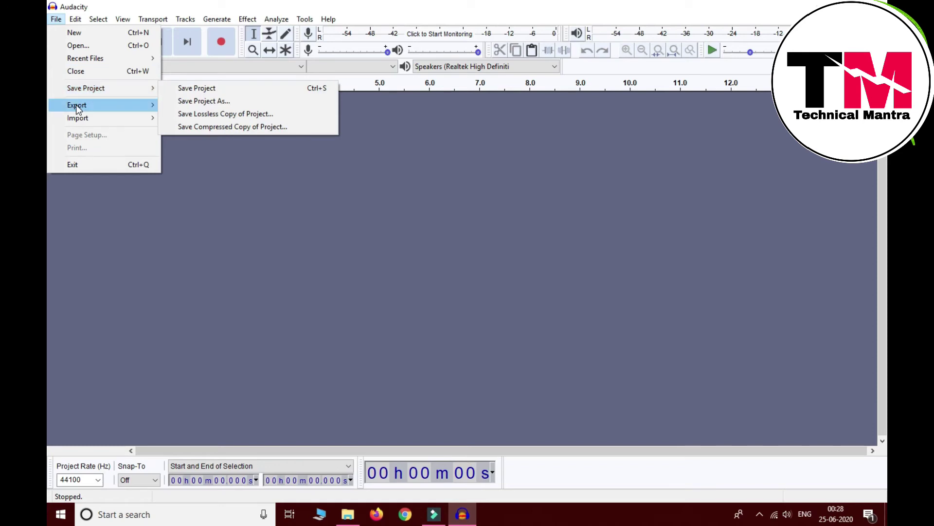
{"action": "mouse_move", "coordinate": [78, 110]}
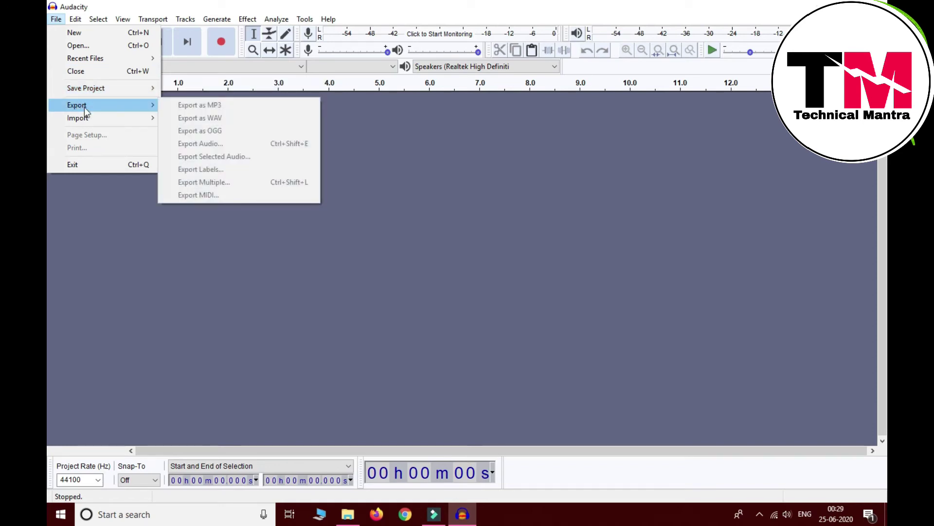
{"action": "left_click", "coordinate": [204, 195]}
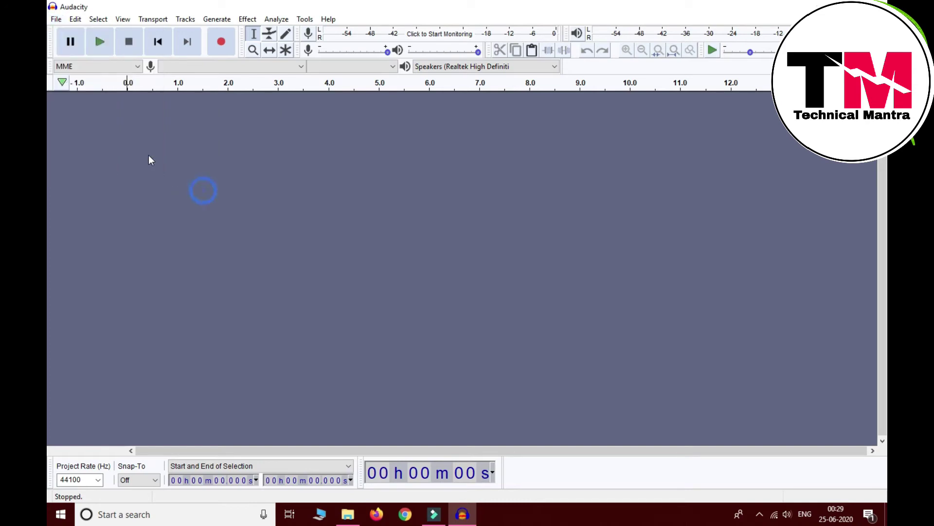
{"action": "left_click", "coordinate": [77, 20]}
{"action": "left_click", "coordinate": [77, 20]}
{"action": "left_click", "coordinate": [99, 20]}
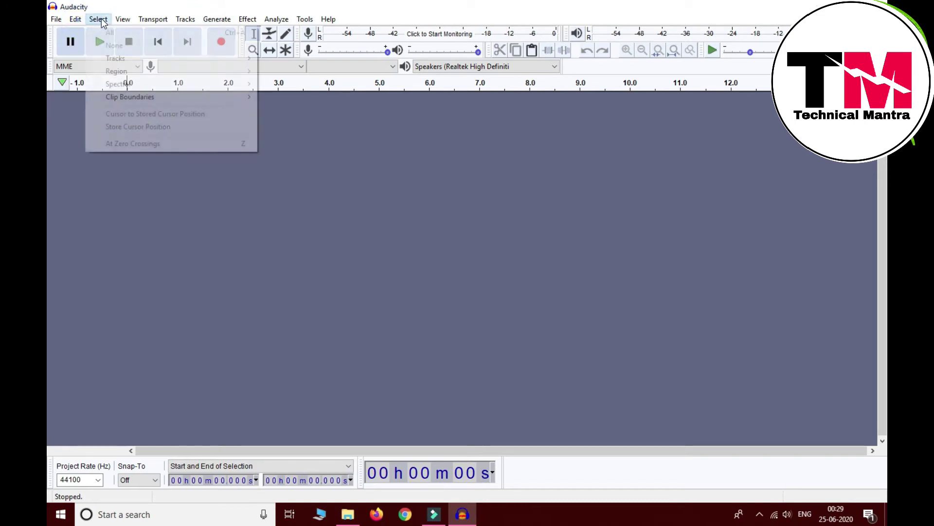
{"action": "left_click", "coordinate": [124, 20]}
{"action": "left_click", "coordinate": [156, 21]}
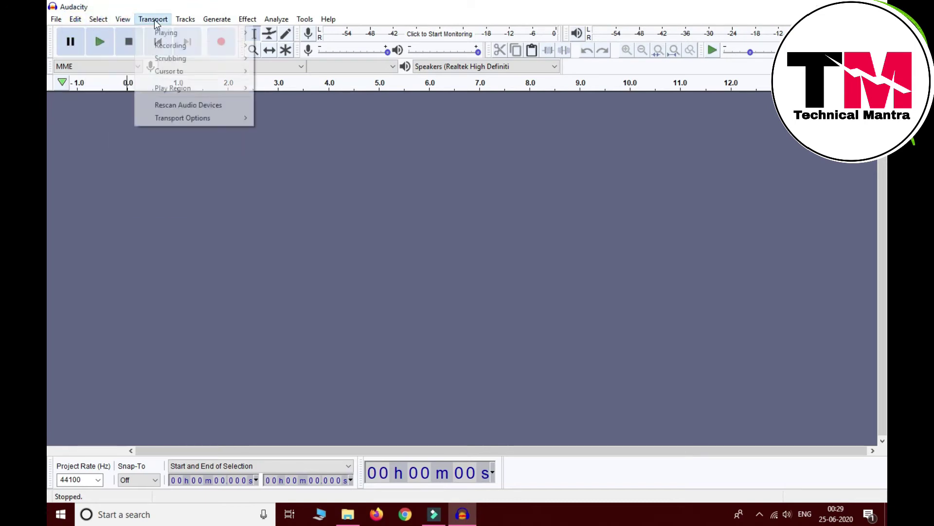
{"action": "left_click", "coordinate": [187, 20]}
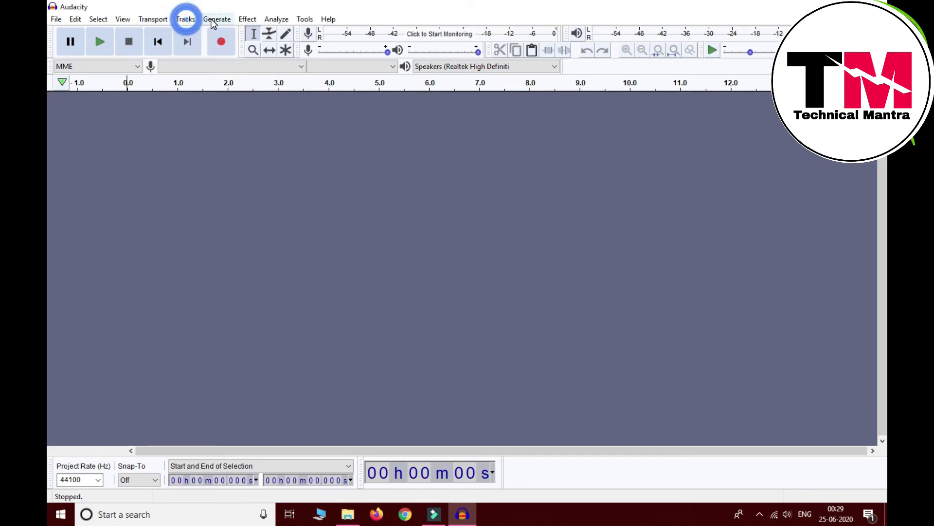
{"action": "left_click", "coordinate": [217, 19]}
{"action": "mouse_move", "coordinate": [246, 19]}
{"action": "left_click", "coordinate": [192, 155]}
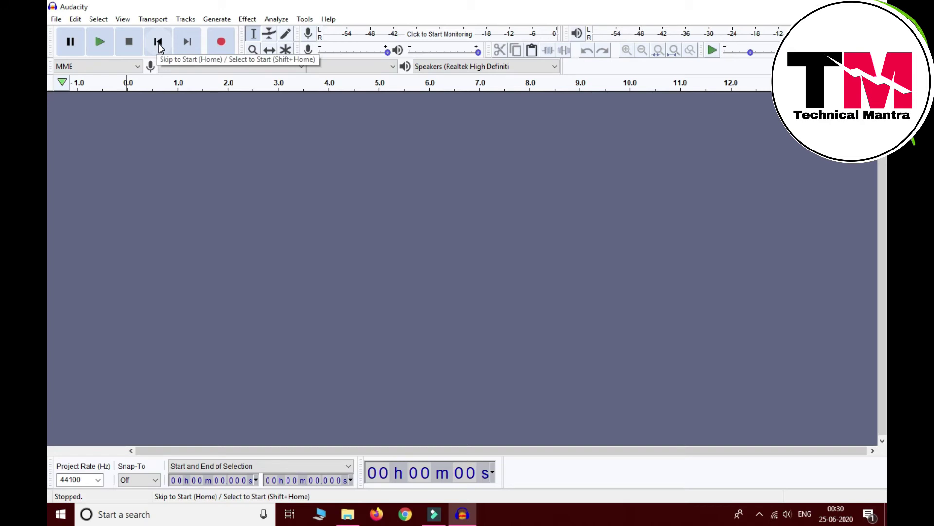
{"action": "left_click", "coordinate": [186, 46]}
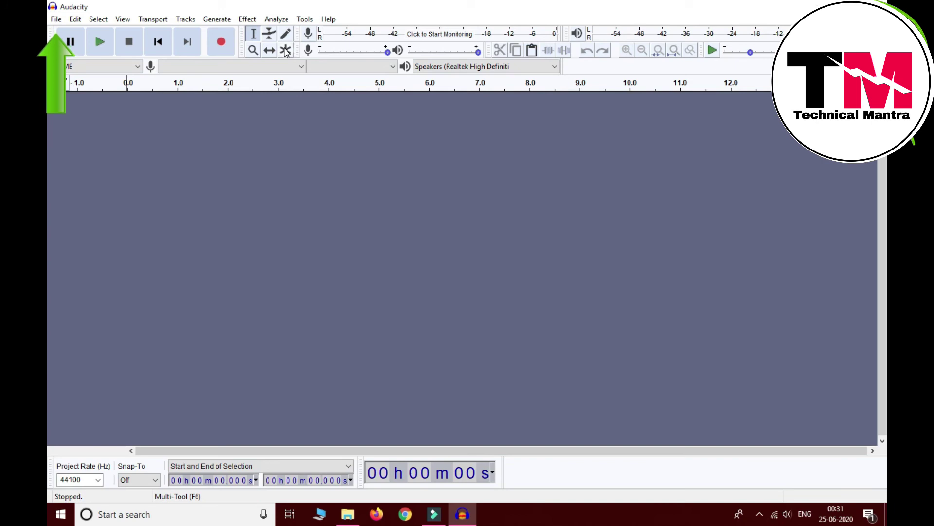
Step: Import "Voltas 1.5 Ton AC Using Guide.mp4" from the Today folder as raw data, keeping the default import settings
{"action": "left_click", "coordinate": [56, 19]}
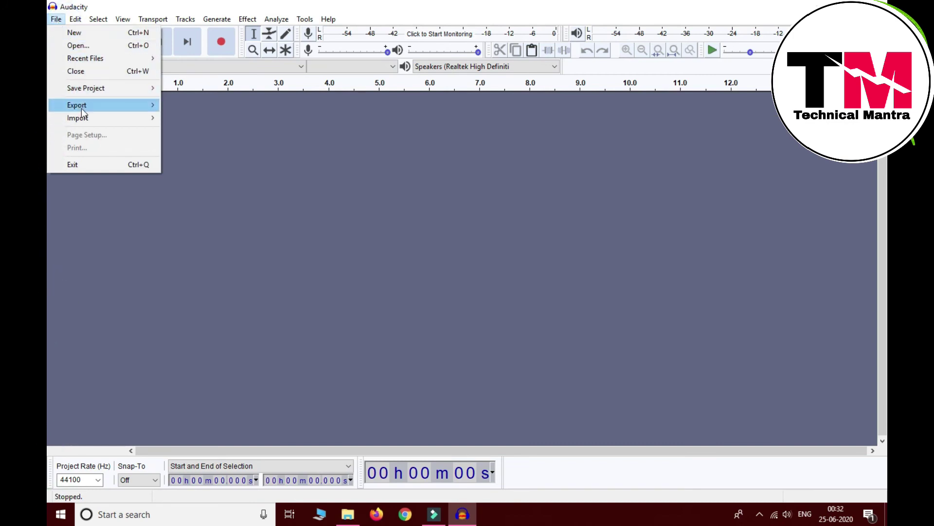
{"action": "mouse_move", "coordinate": [87, 119]}
{"action": "left_click", "coordinate": [188, 118]}
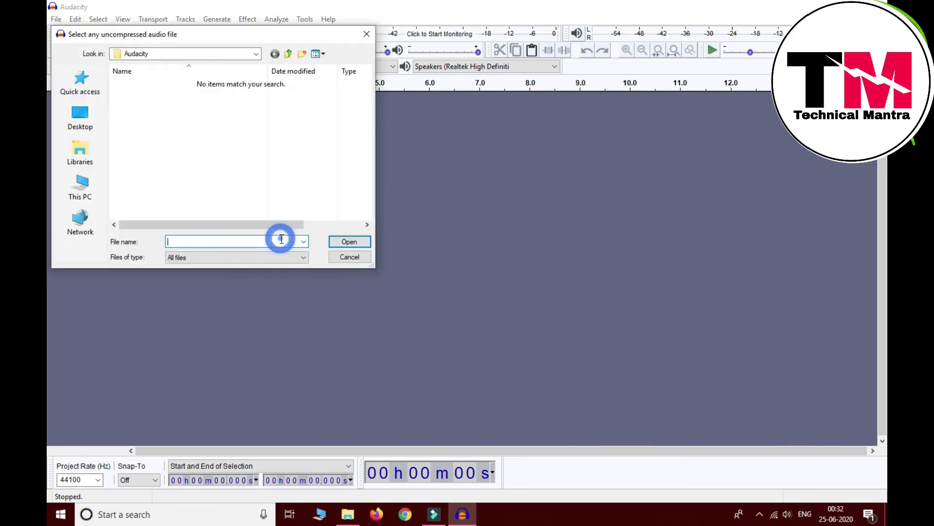
{"action": "left_click", "coordinate": [349, 242]}
{"action": "scroll", "coordinate": [265, 209], "scroll_direction": "down", "scroll_amount": 10}
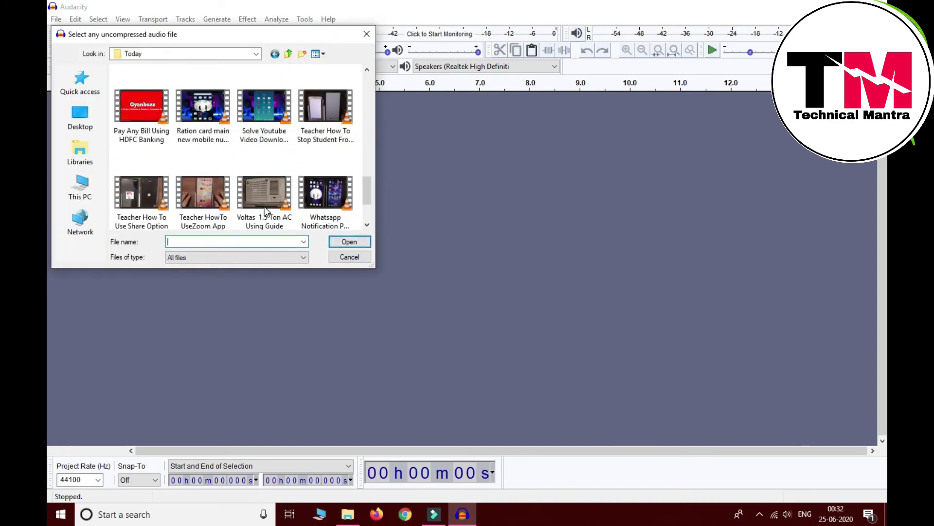
{"action": "double_click", "coordinate": [265, 109]}
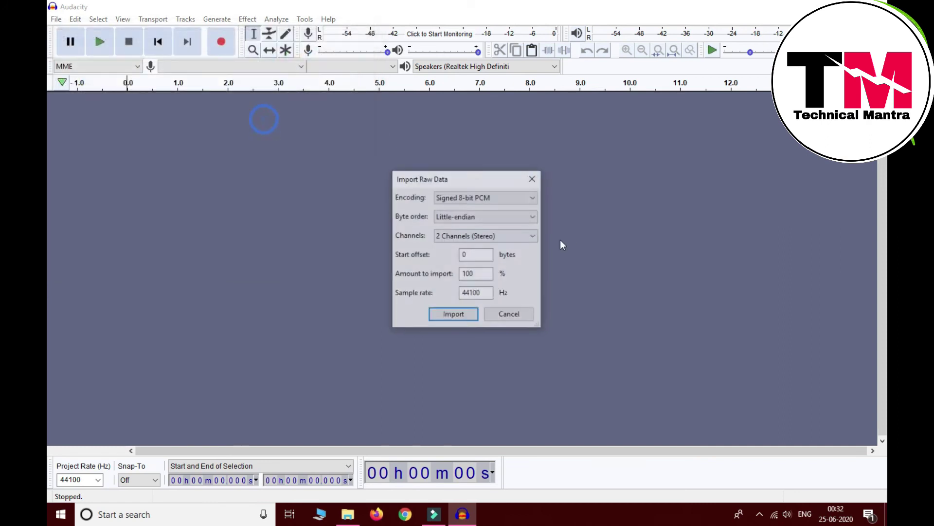
{"action": "left_click", "coordinate": [455, 317]}
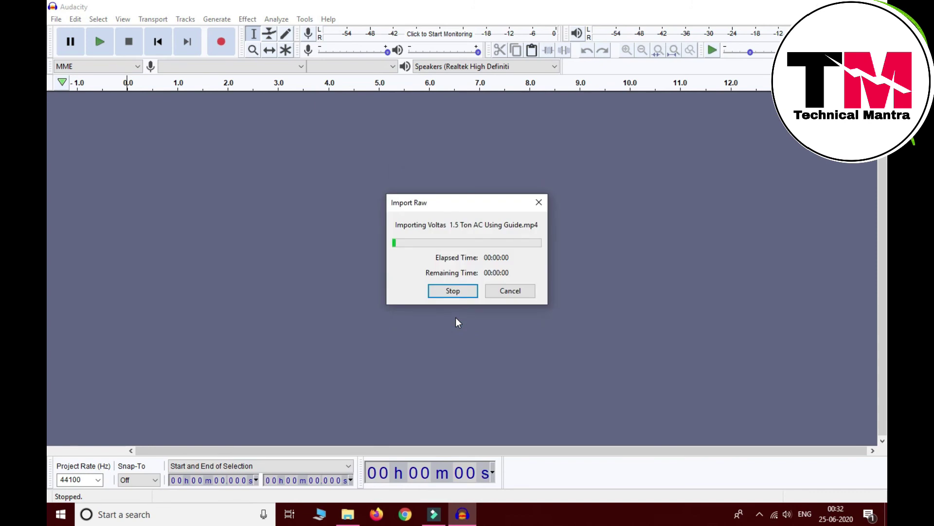